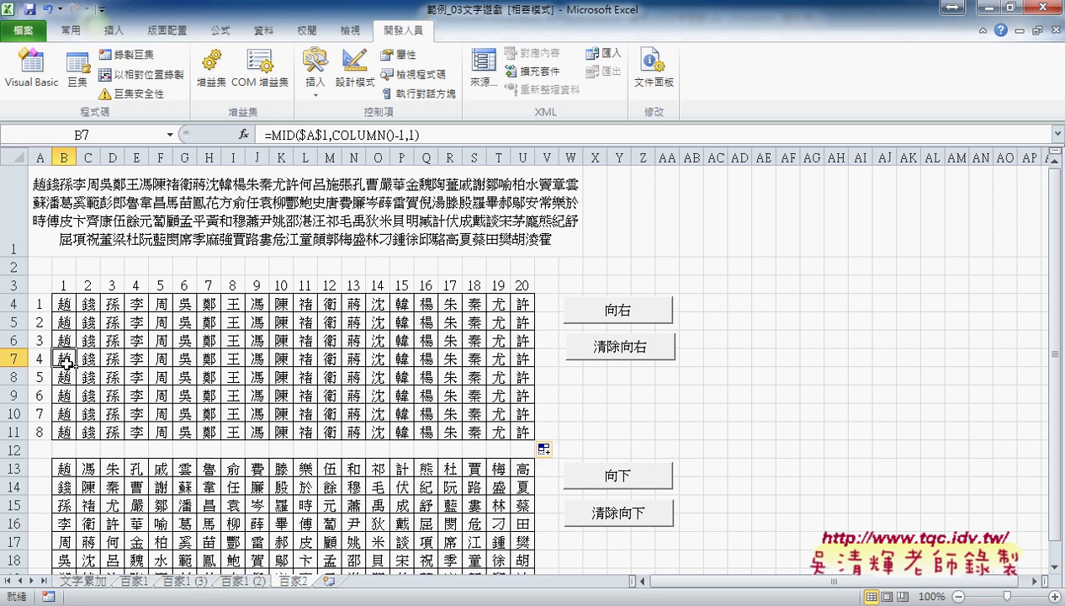
Step: In B4's MID formula, append +(ROW()-4)*20 to the Start_num argument
click(63, 301)
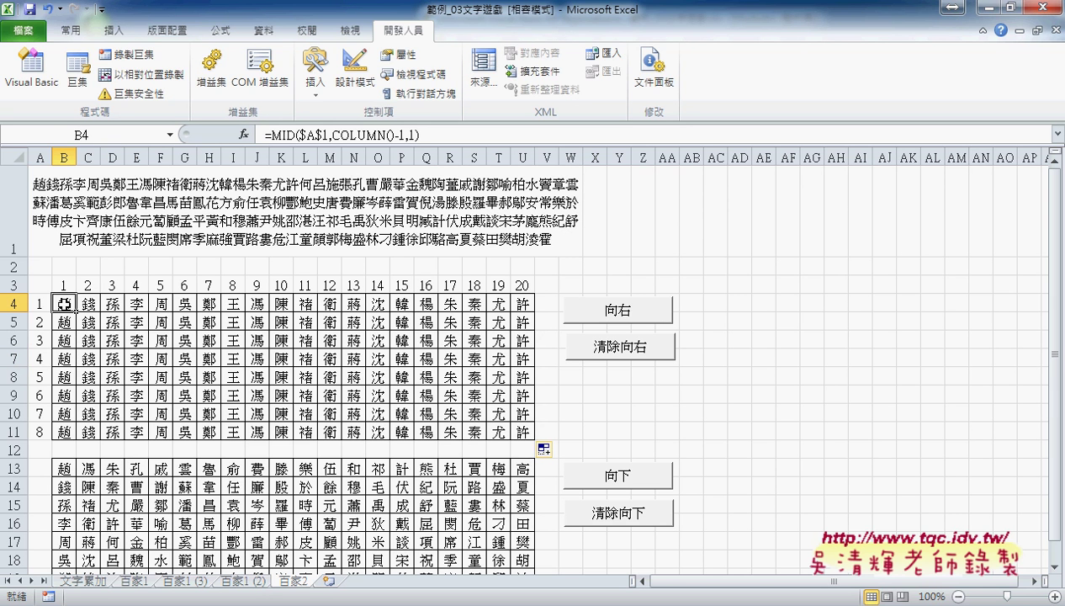
click(282, 137)
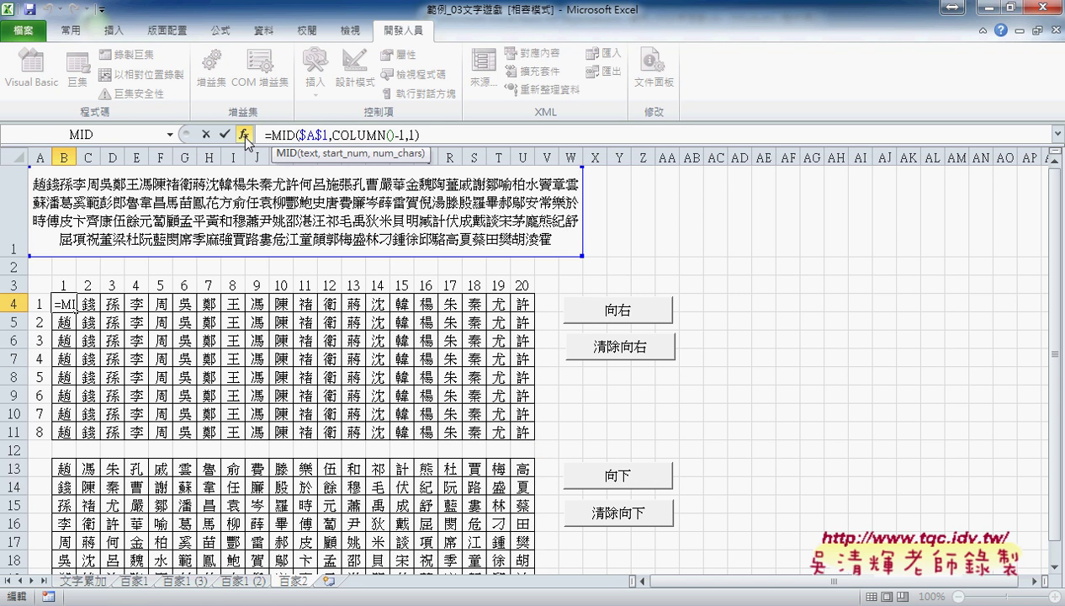
click(243, 134)
click(663, 331)
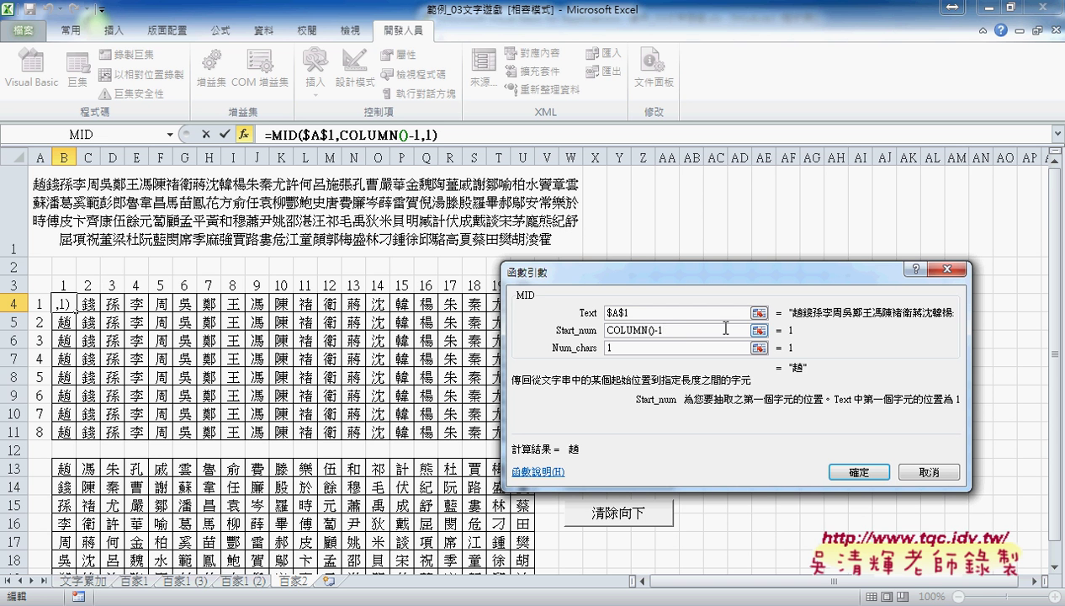
text(+)
text(row)
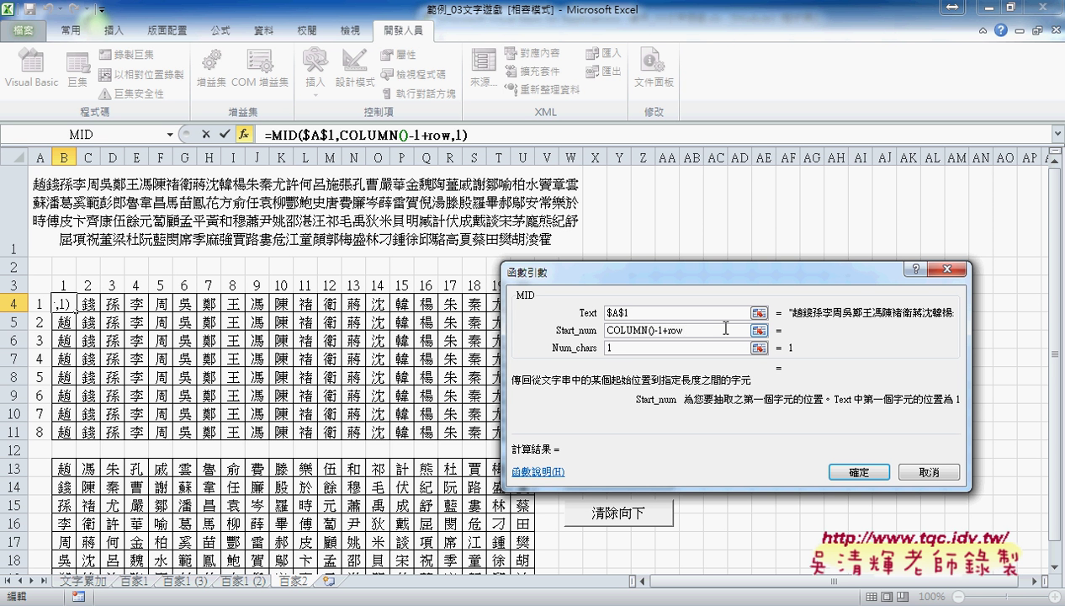
text(())
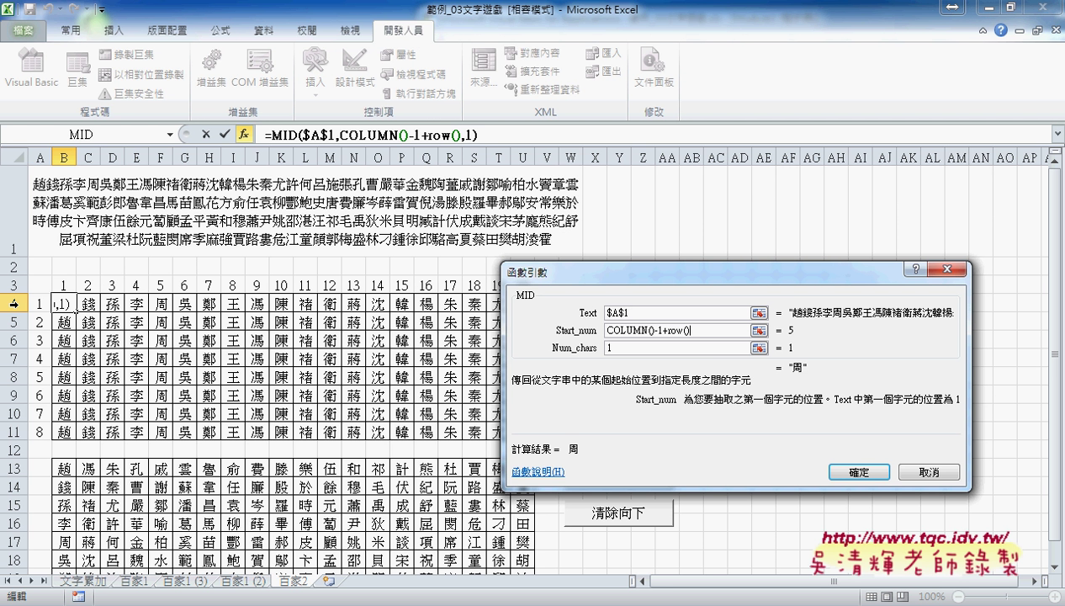
text(-4)
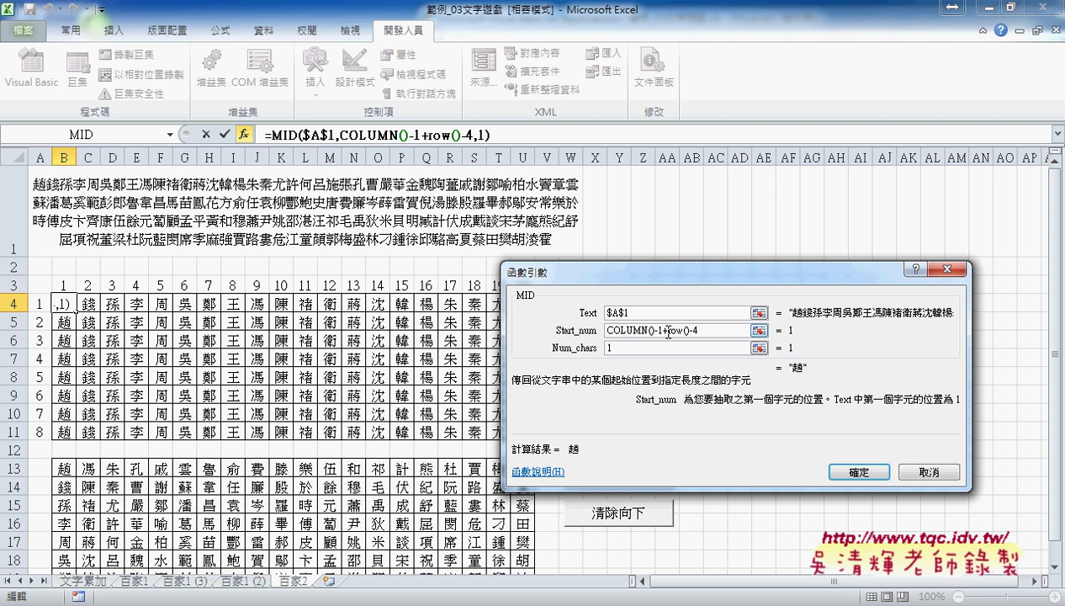
text(()
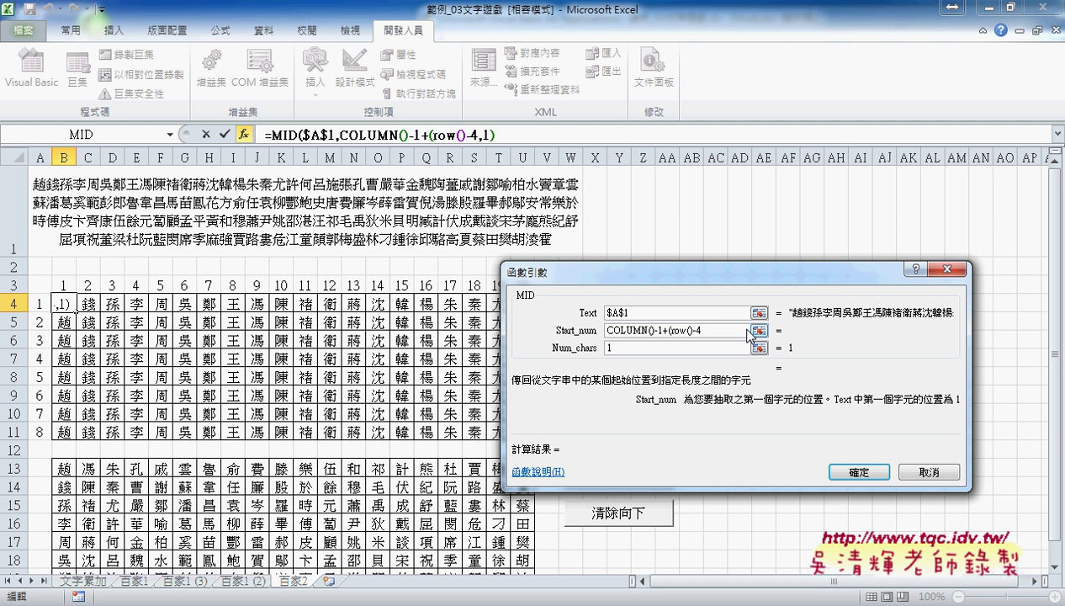
text()*)
text(20)
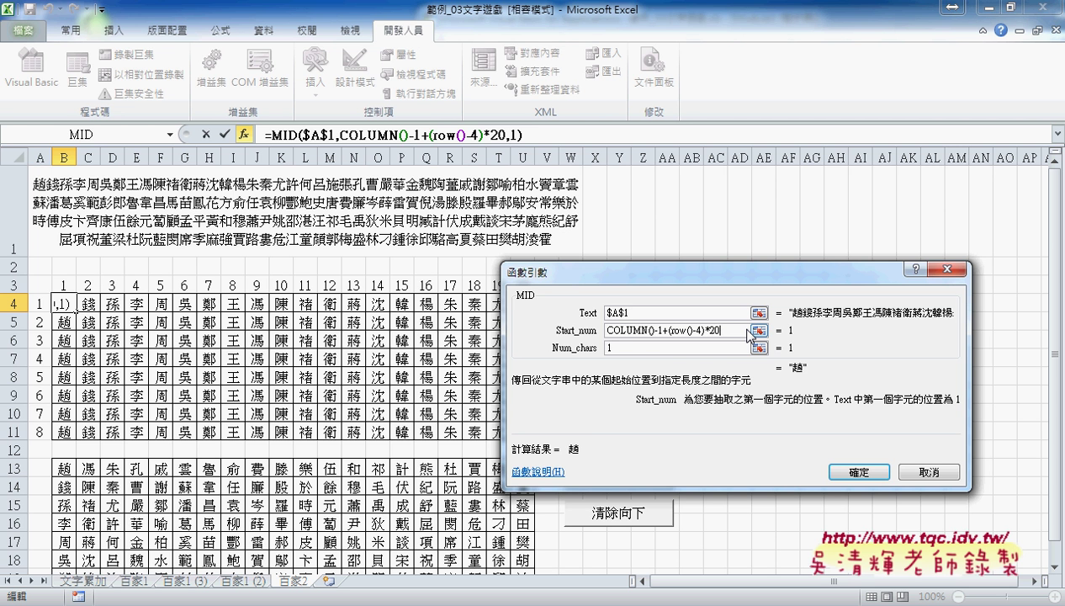
Step: Confirm B4's formula and fill it right to U4, then down to row 11
click(846, 473)
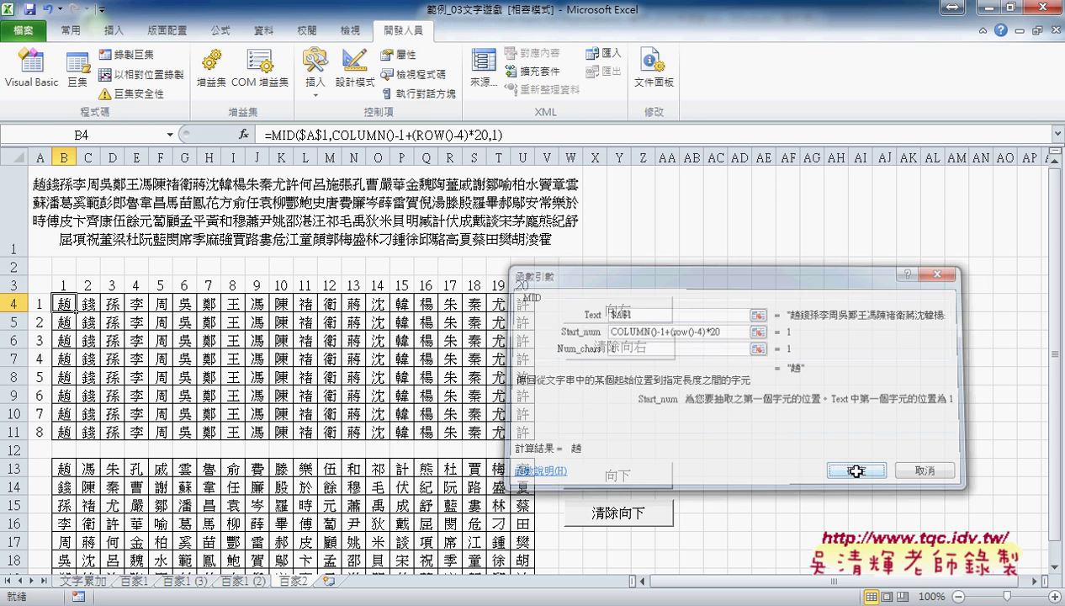
drag(77, 312, 531, 312)
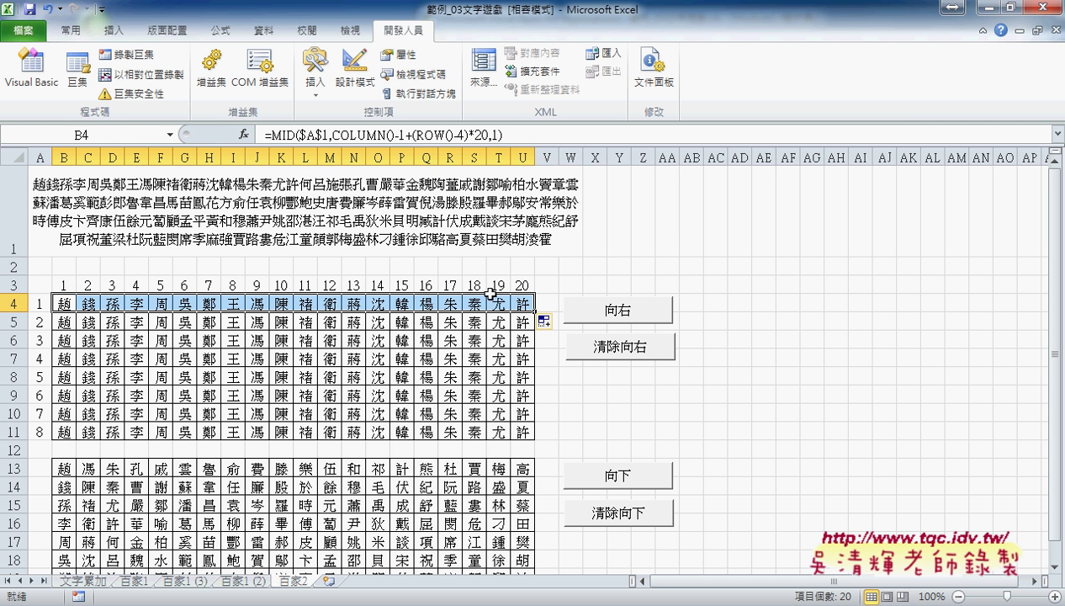
drag(533, 313, 538, 441)
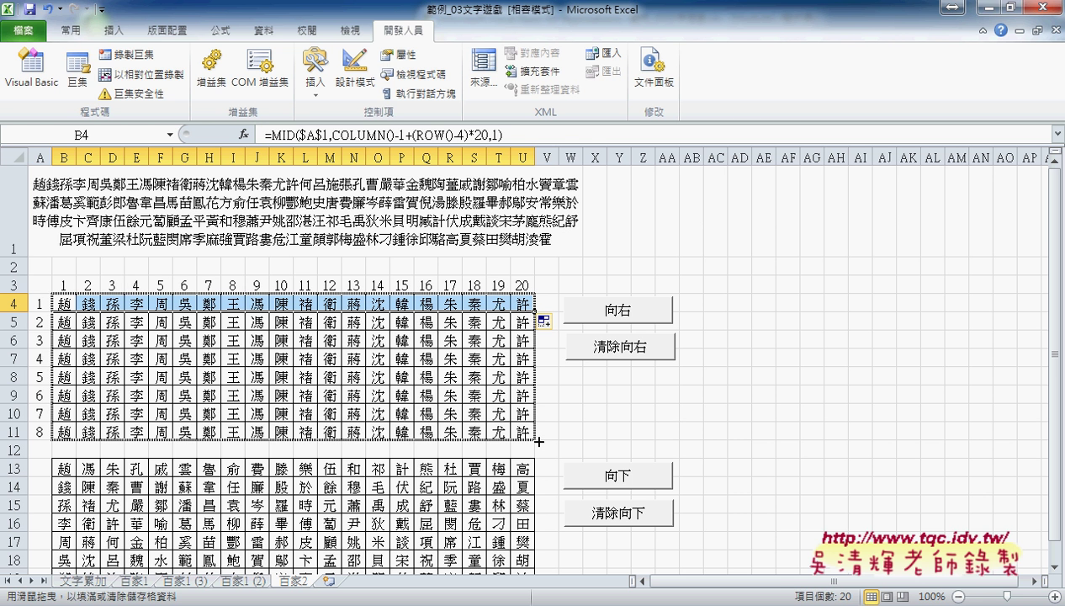
drag(539, 441, 538, 441)
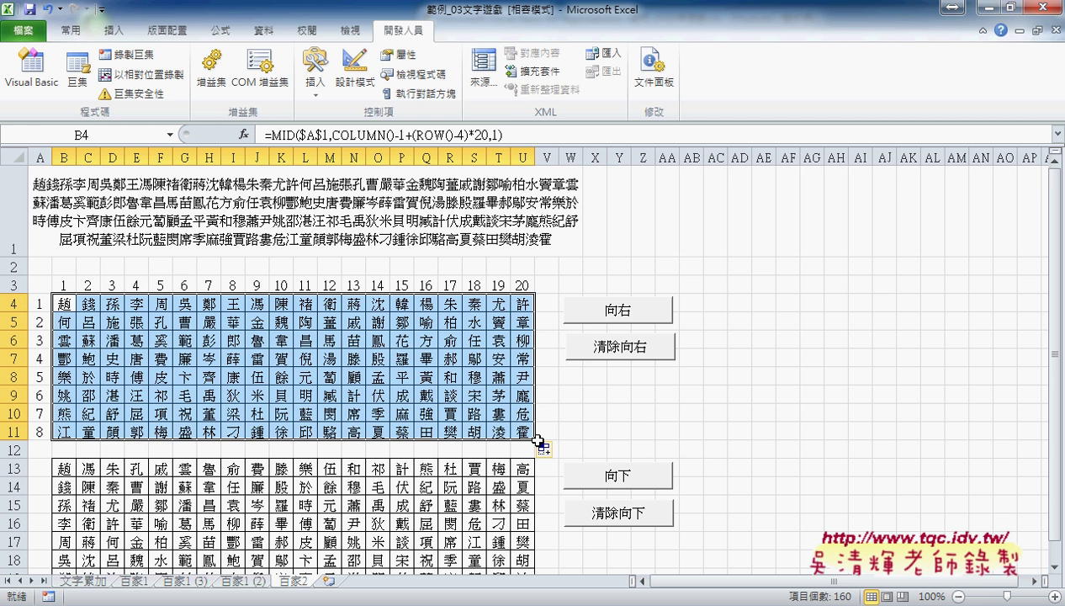
Step: Clear the contents of B13:U20 and reselect B13
click(65, 469)
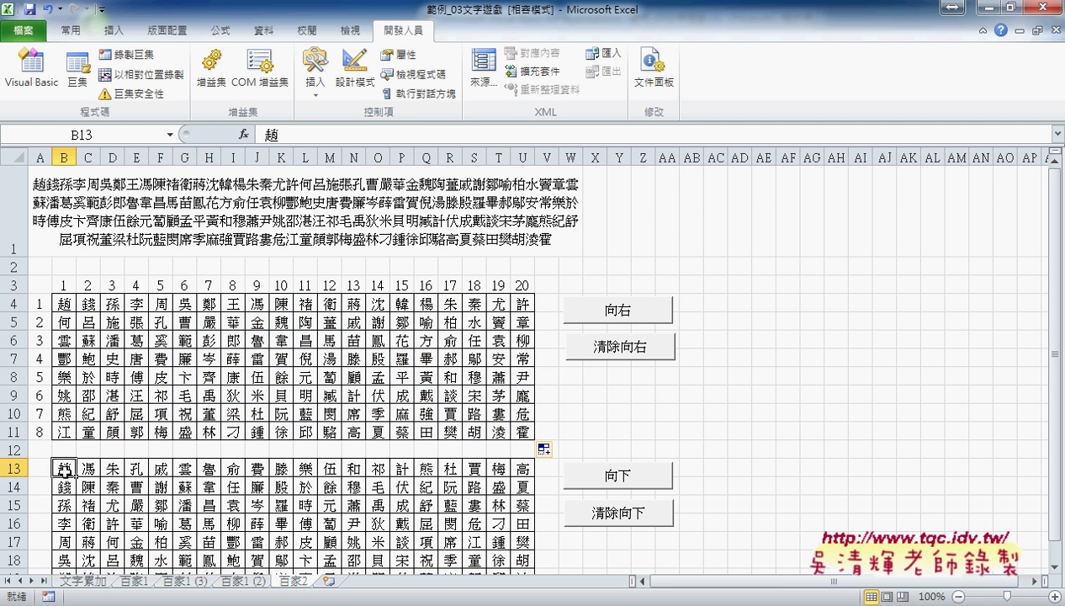
drag(65, 469, 535, 508)
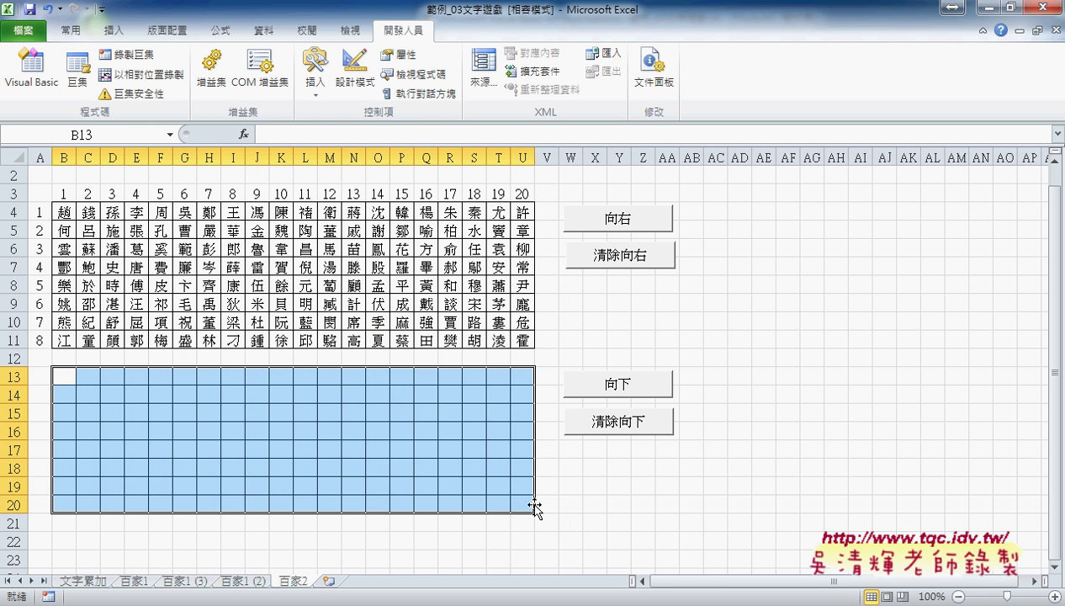
click(64, 370)
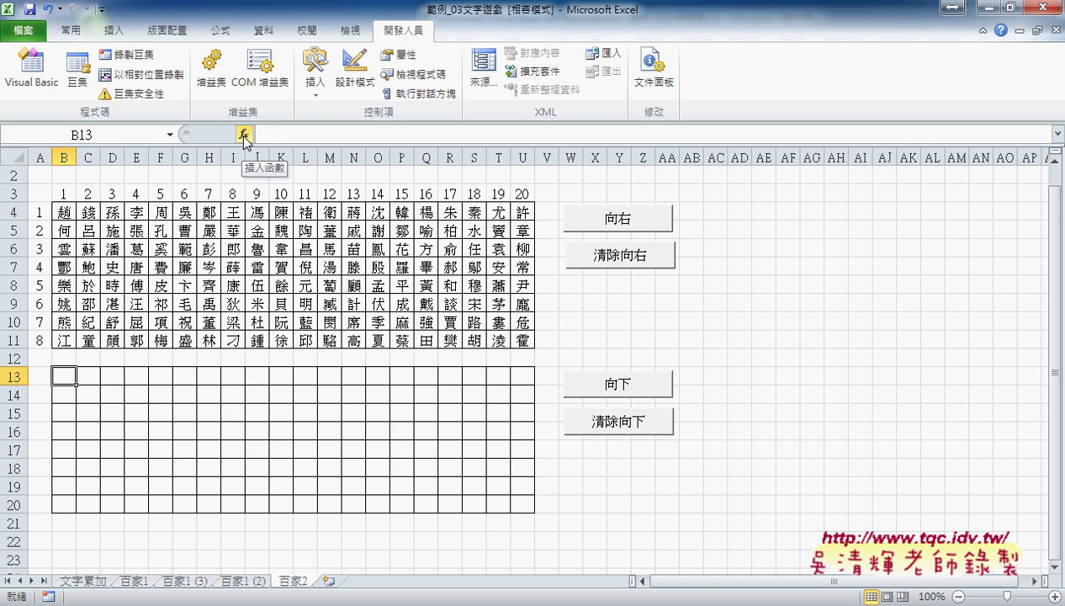
Step: Insert a MID function in B13 with Text $A$1 and Num_chars 1
click(244, 136)
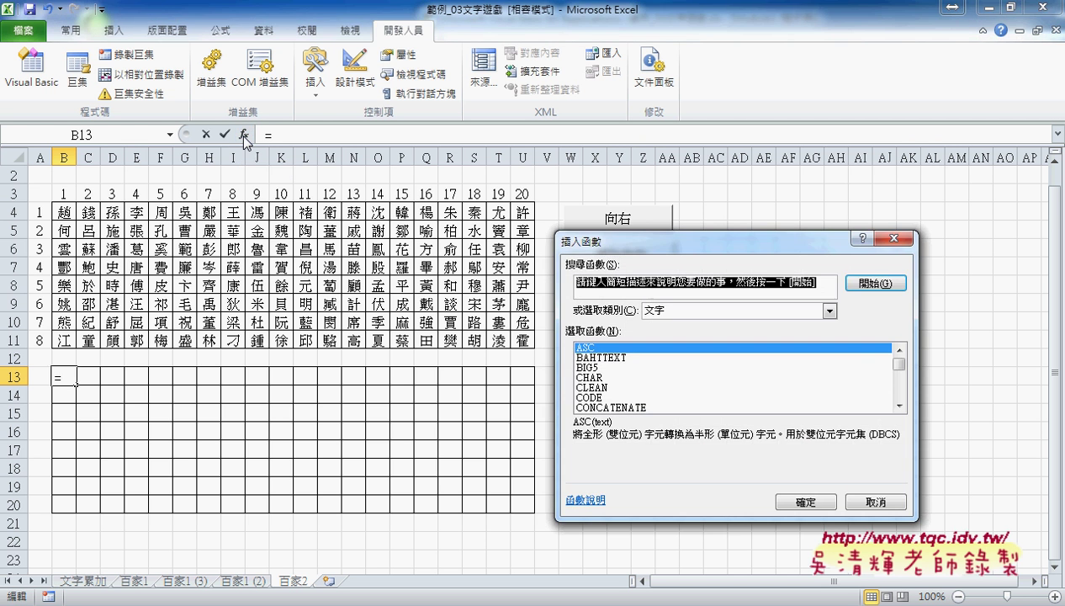
click(900, 405)
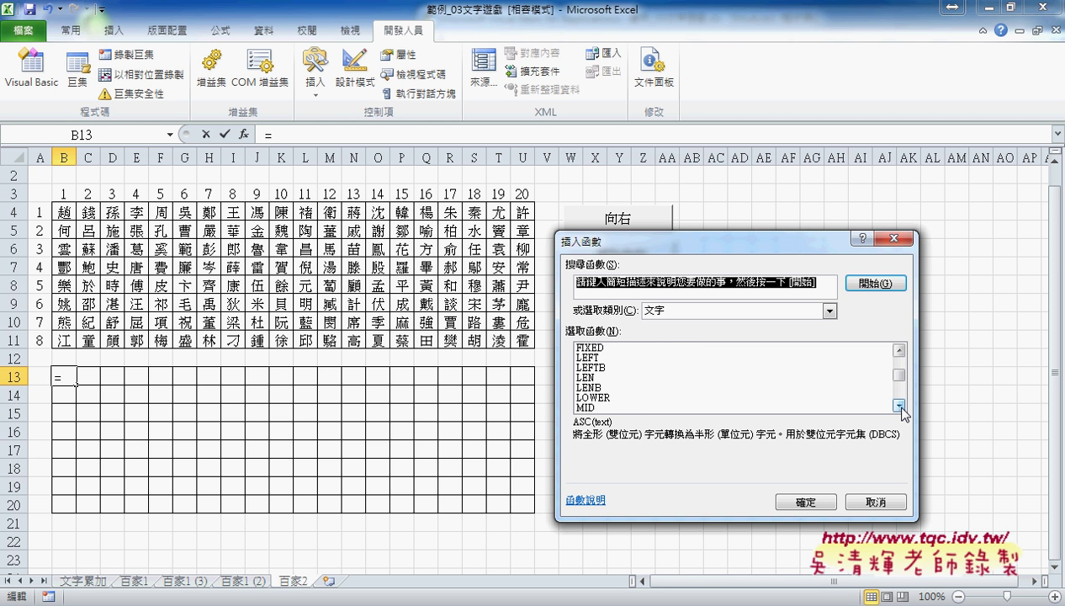
click(619, 387)
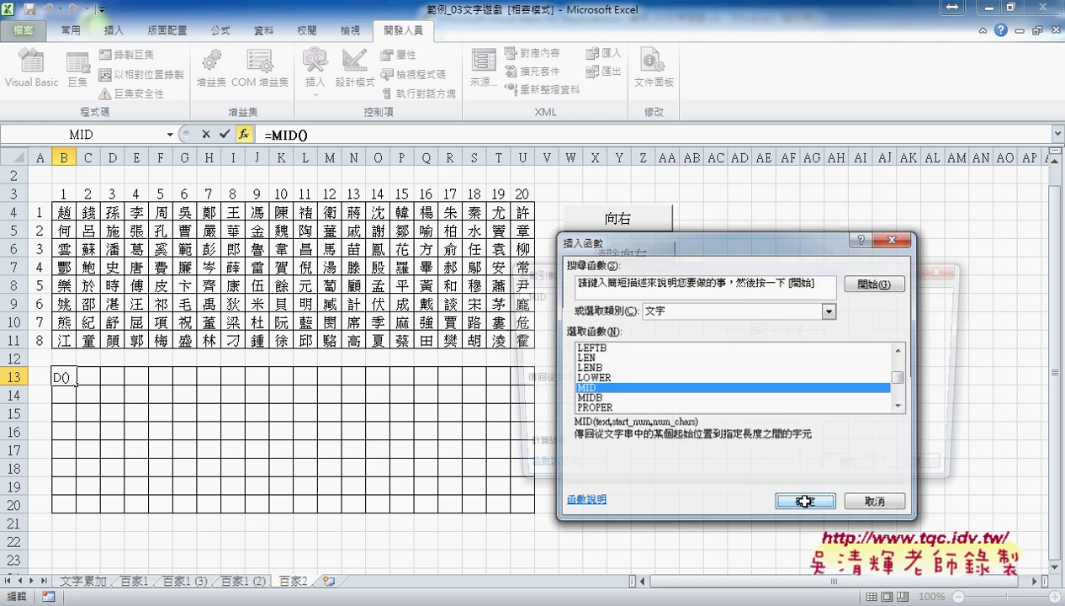
click(806, 502)
scroll(486, 227, up, 1)
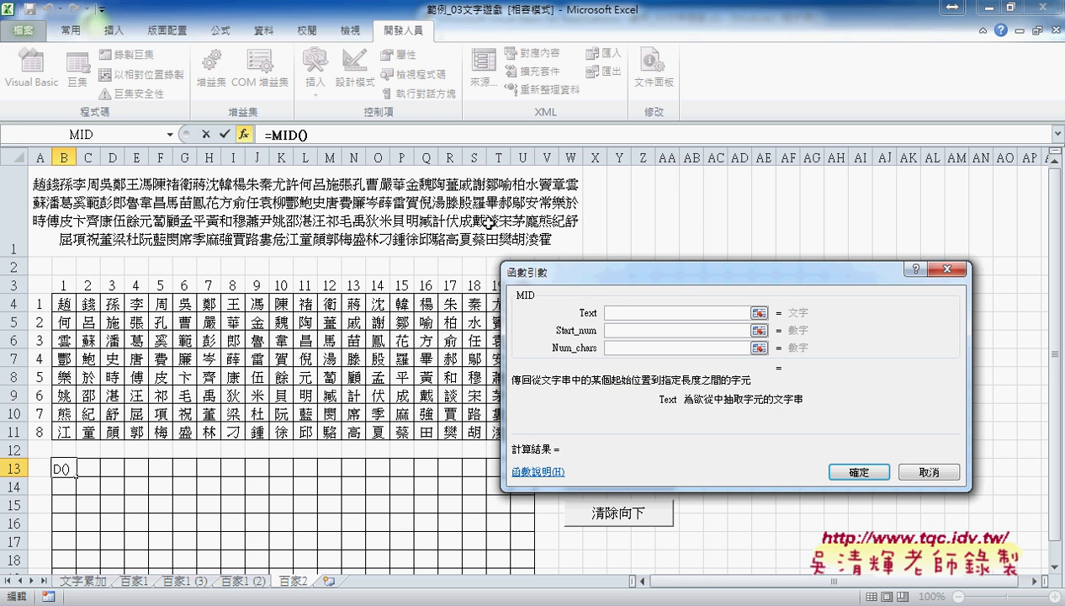
click(438, 207)
click(626, 347)
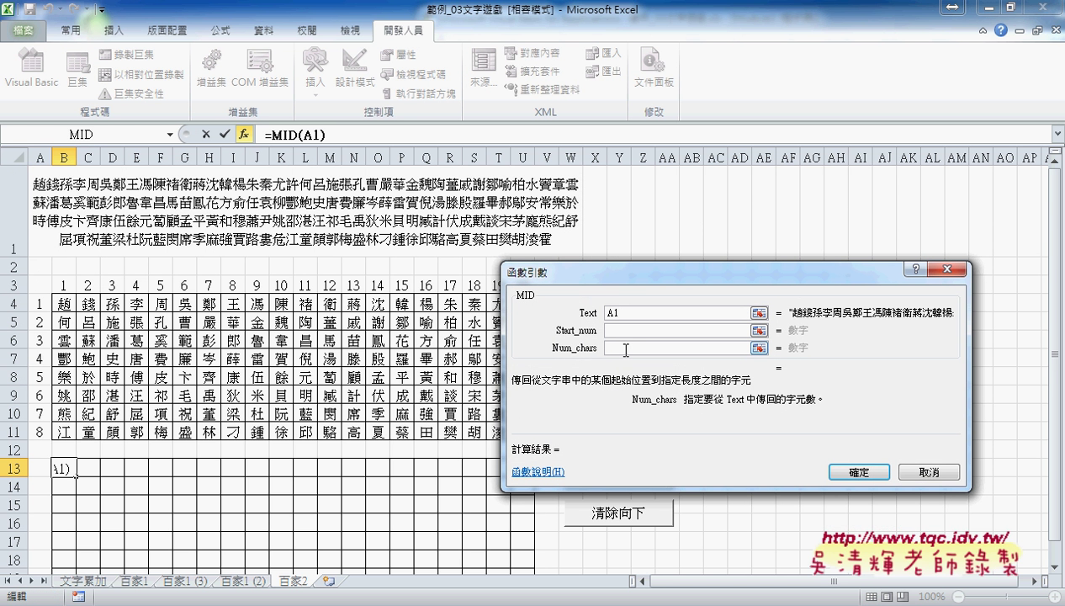
text(1)
click(615, 315)
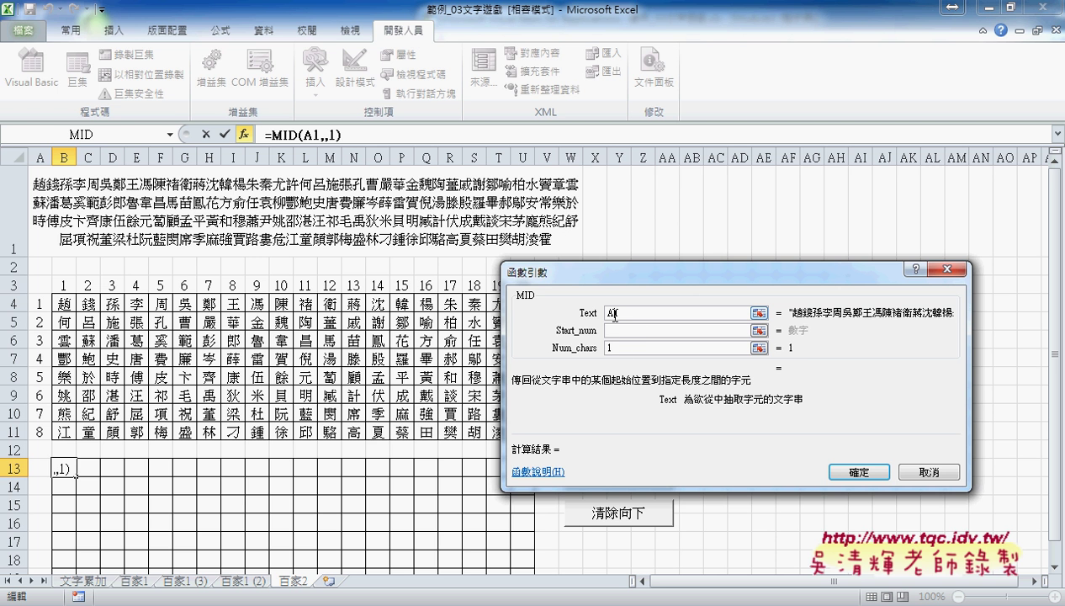
key(F4)
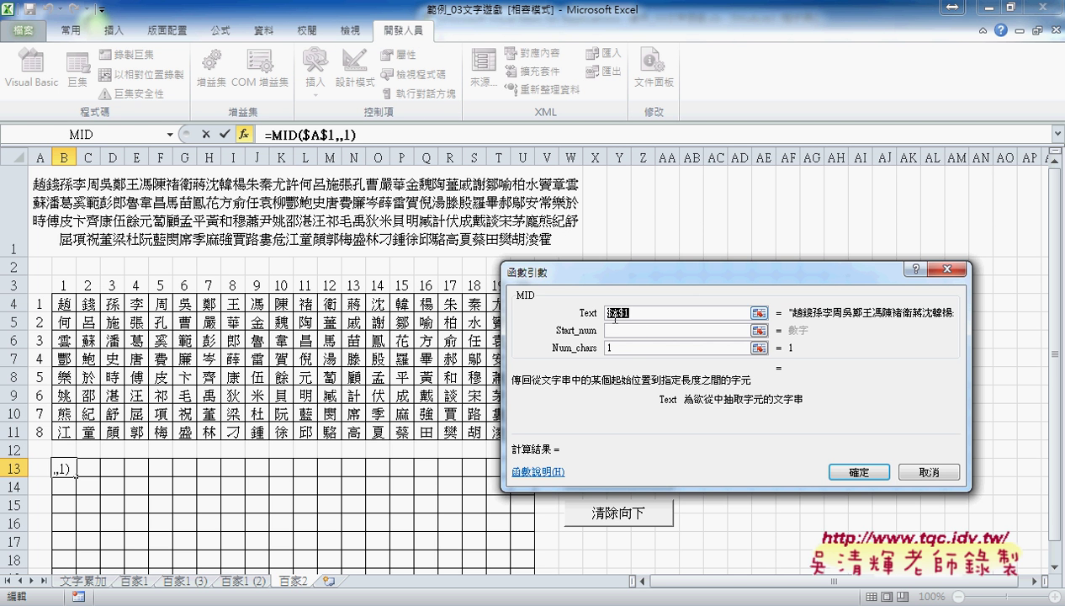
Step: Enter ROW()-12+(COLUMN()-2)*8 as the MID starting position
click(607, 332)
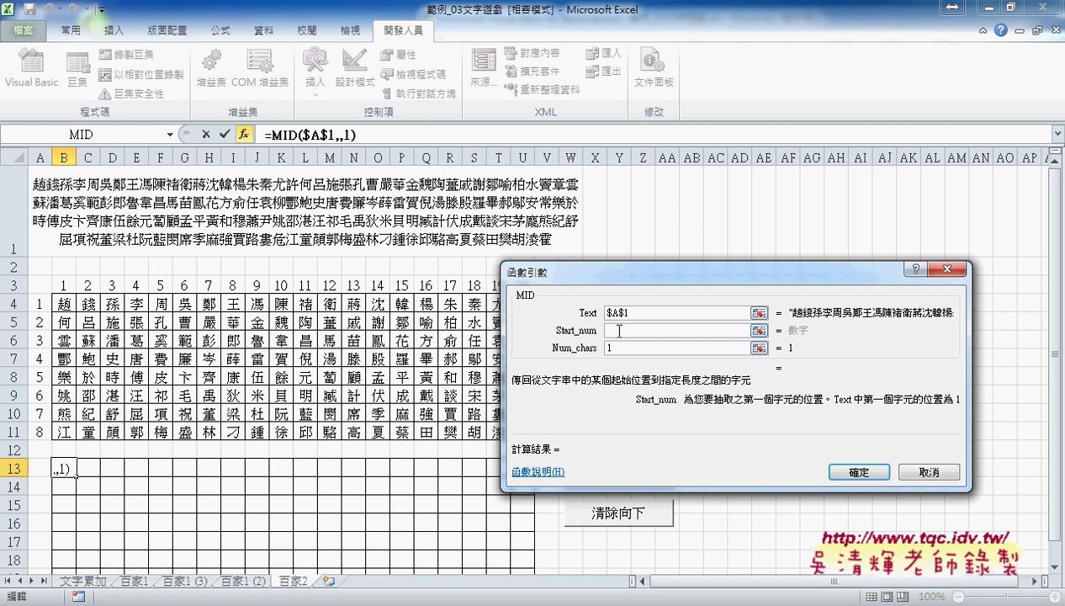
text(row)
text(())
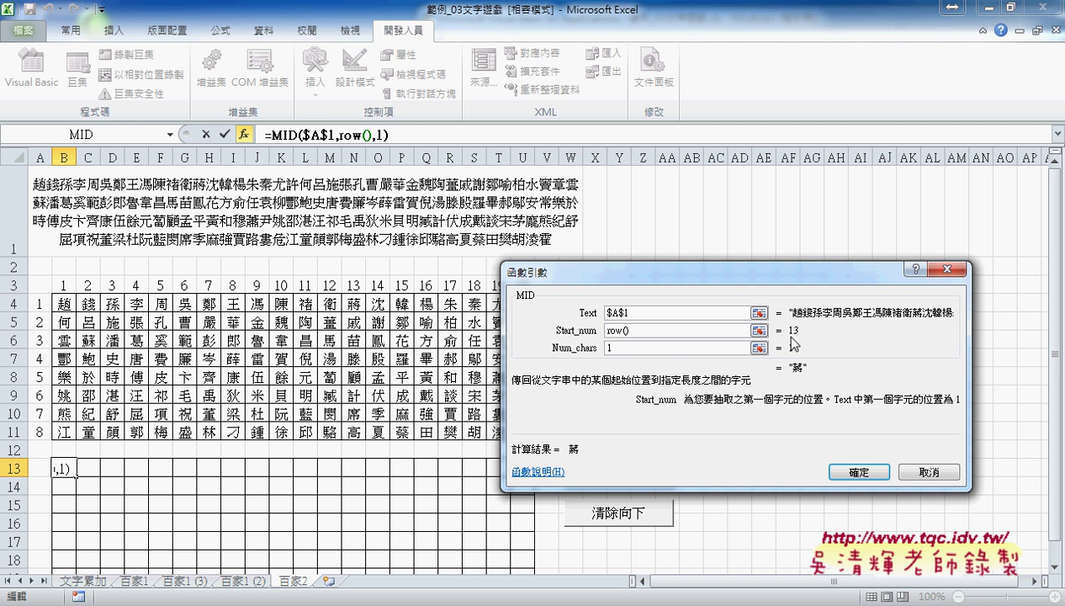
text(-)
text(12)
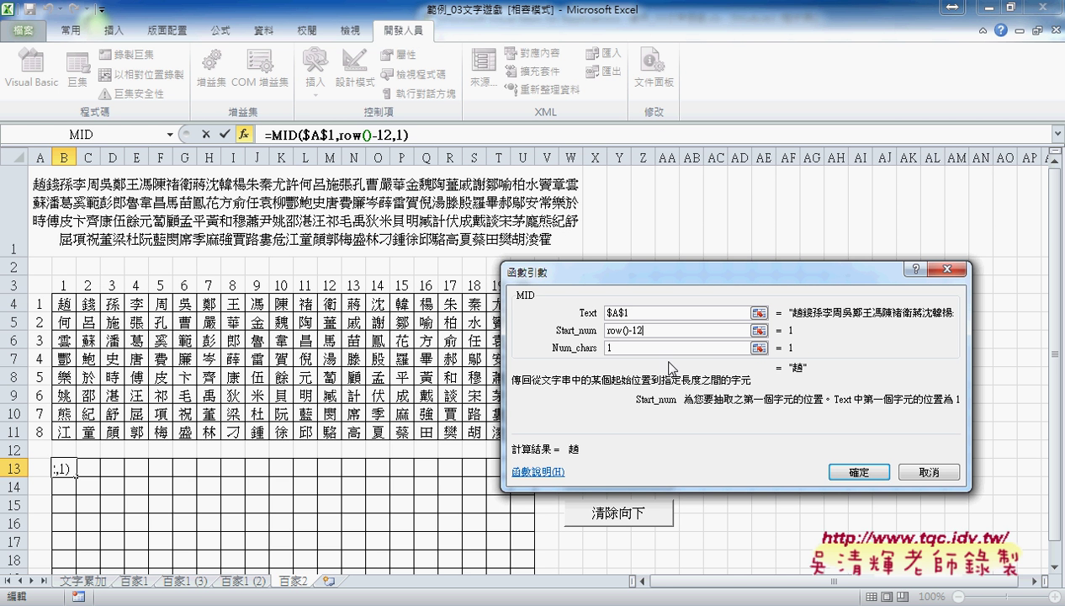
text(+c)
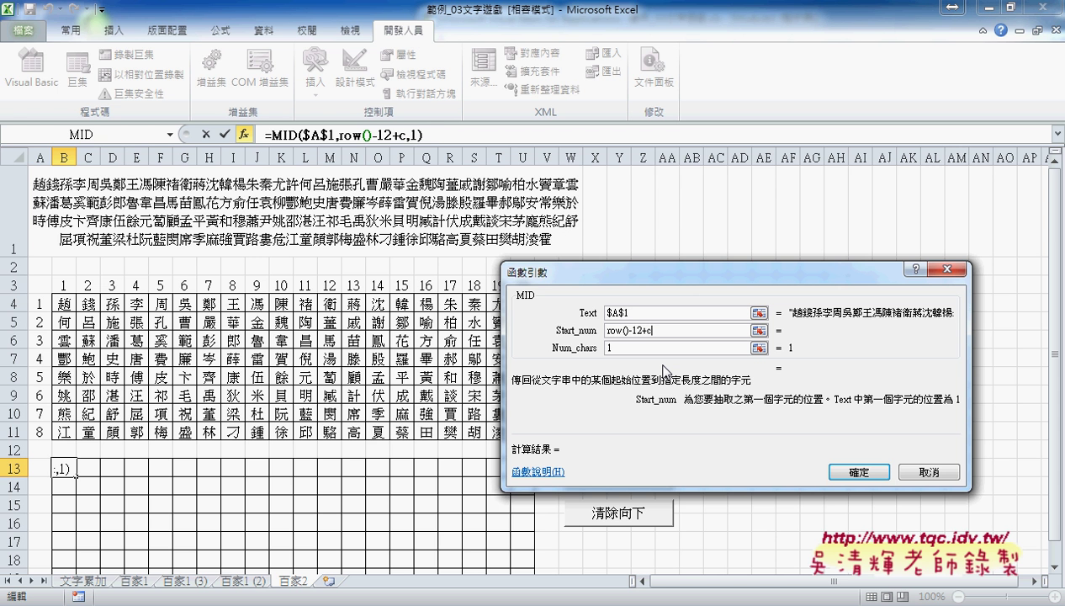
text(ol)
text(umn())
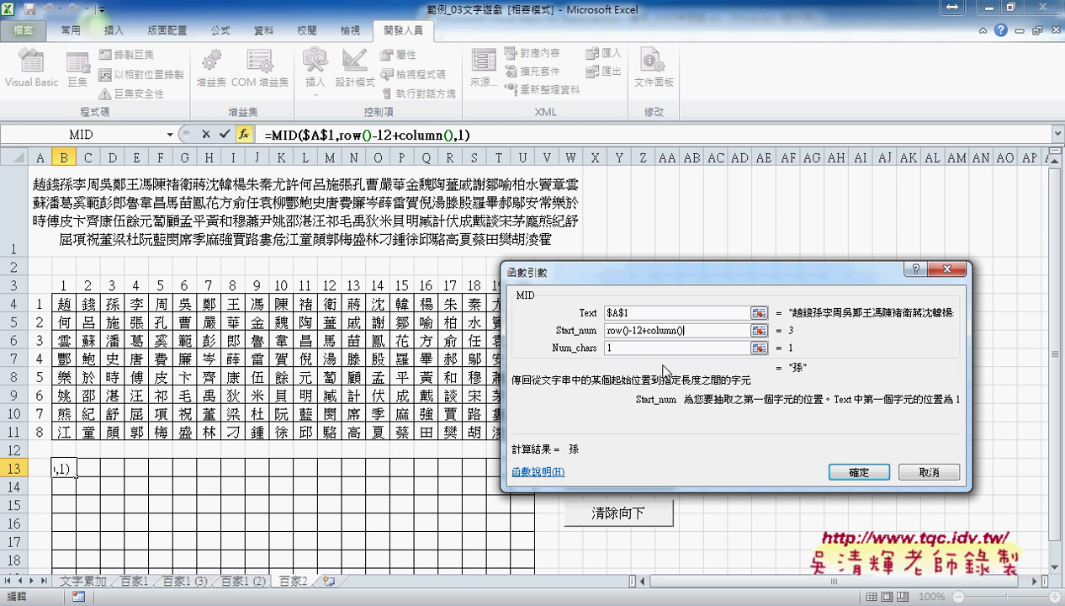
text(-)
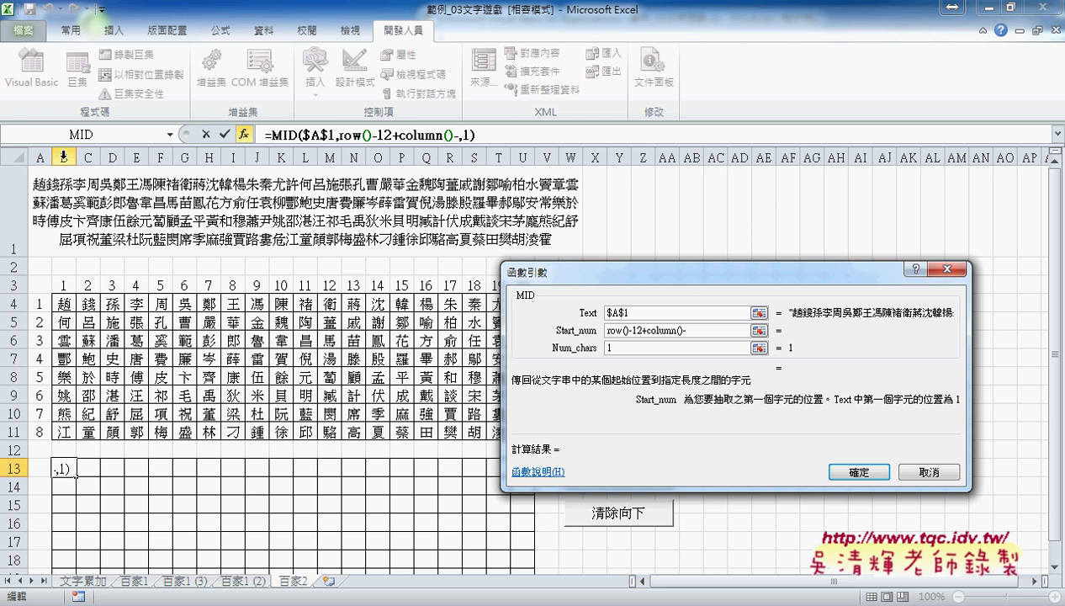
text(2)
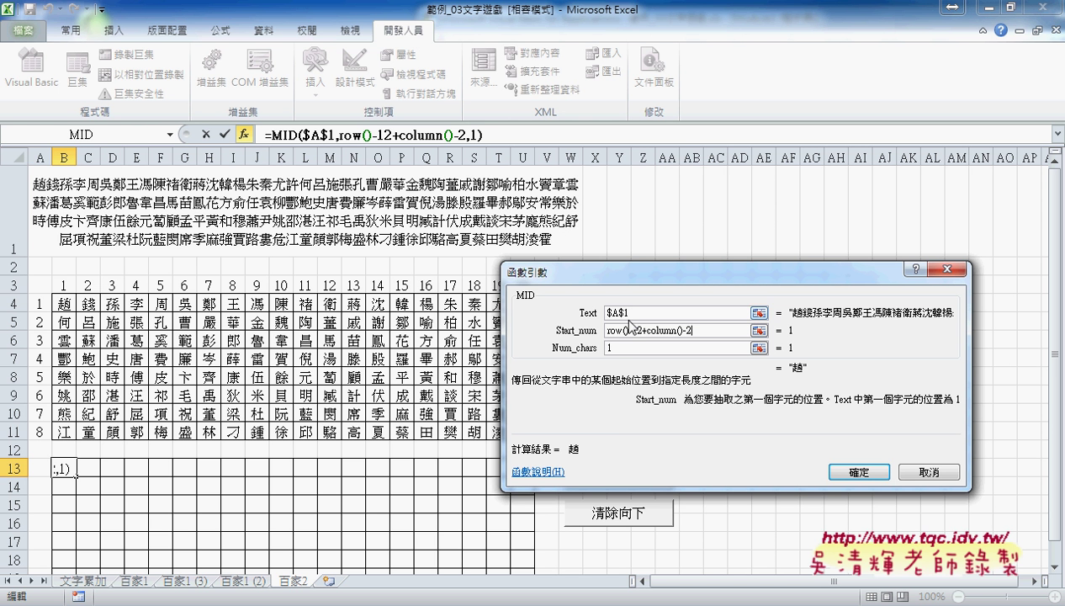
click(641, 330)
text(()
click(700, 330)
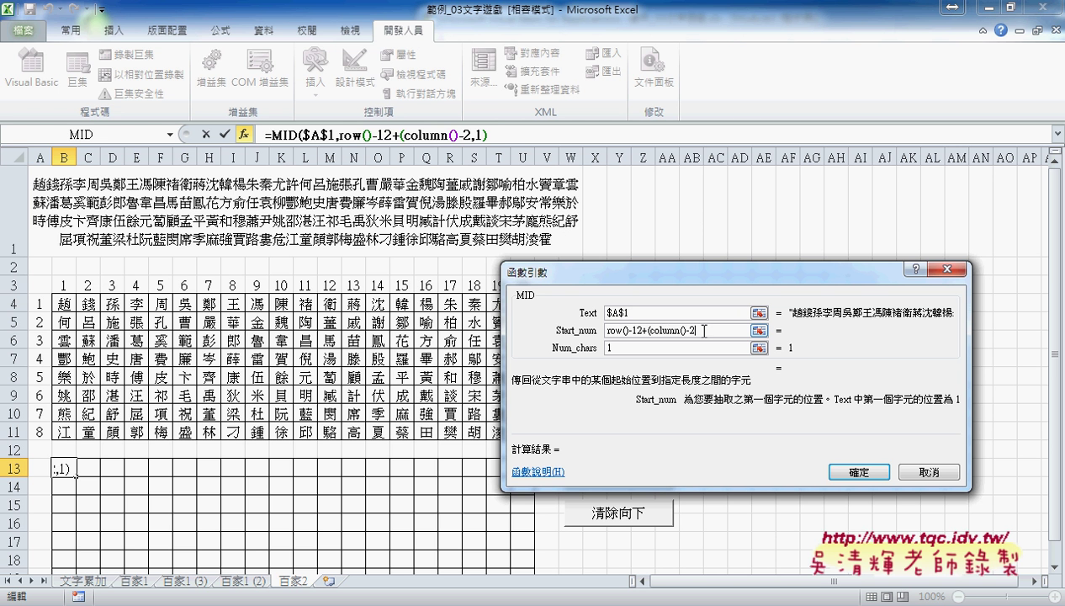
text()*)
scroll(92, 459, down, 3)
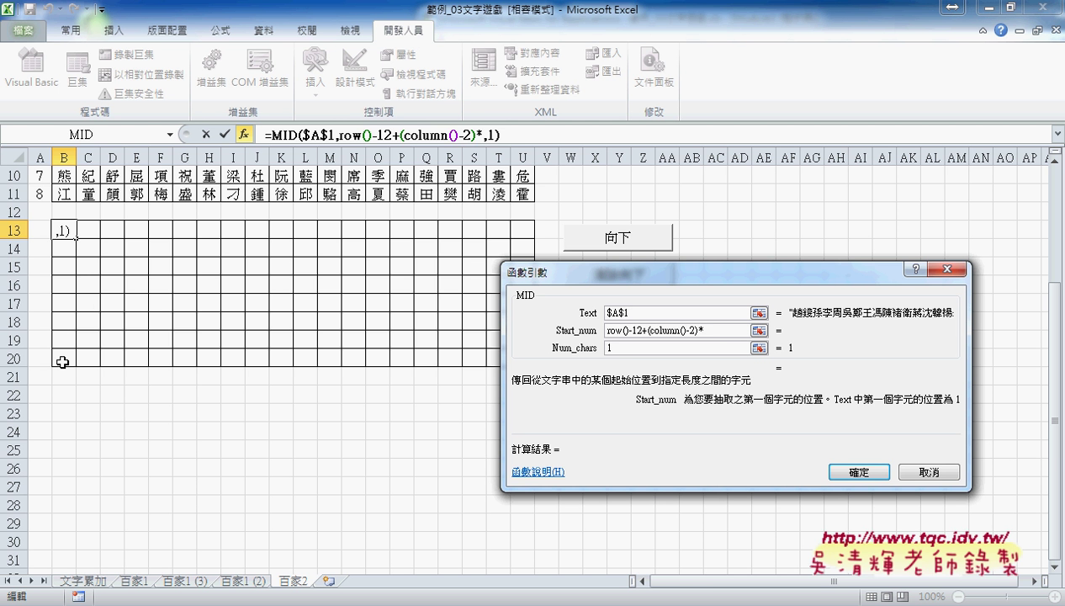
text(8)
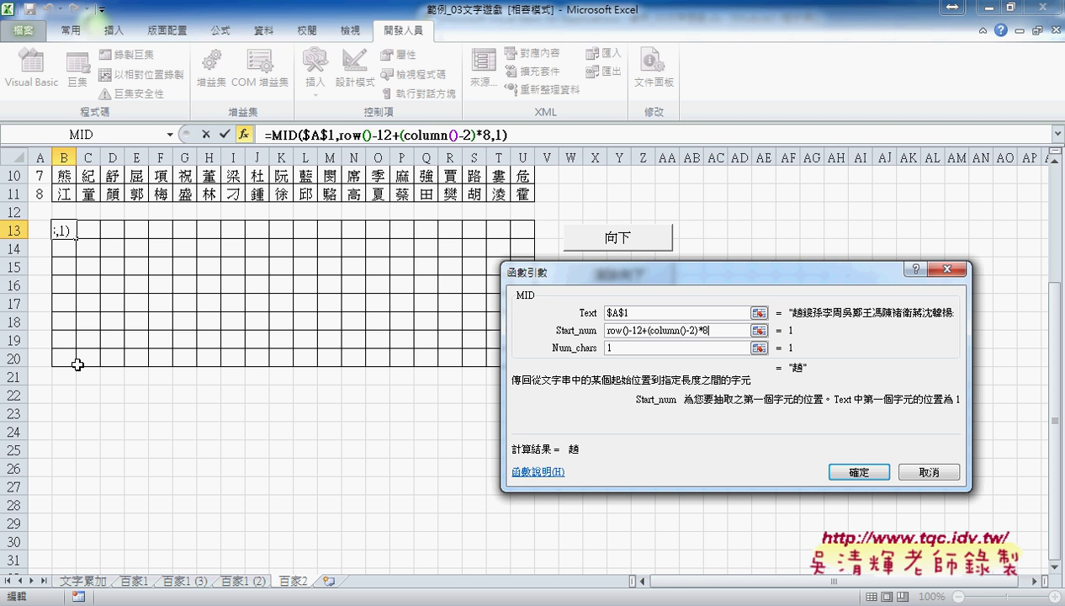
Step: Confirm B13's MID formula and fill it down to row 20 and across to column U
click(859, 472)
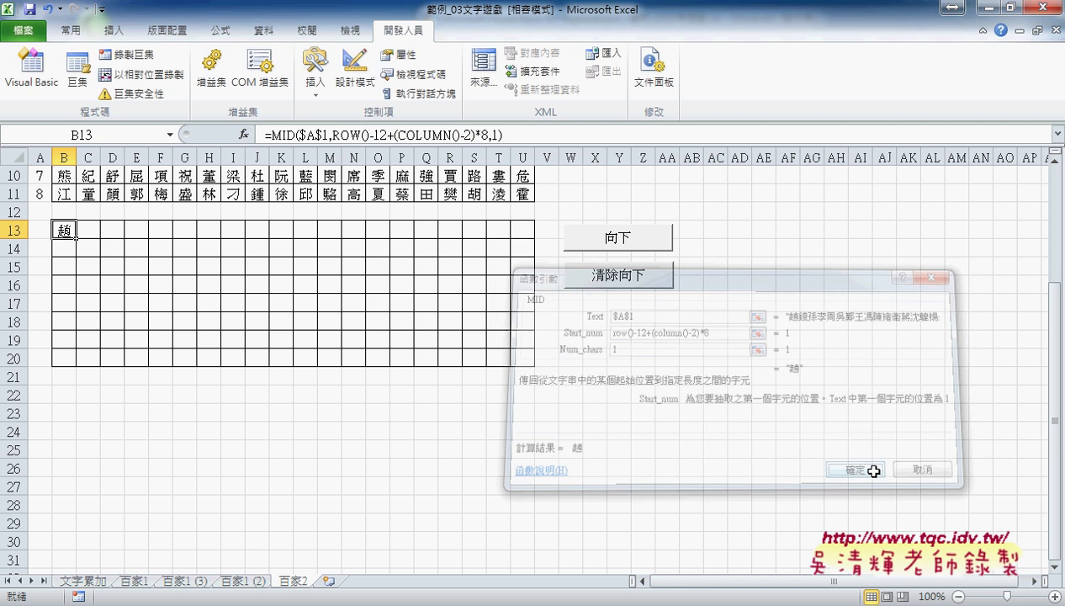
mouse_move(76, 239)
mouse_down()
mouse_move(76, 362)
mouse_move(540, 383)
mouse_up()
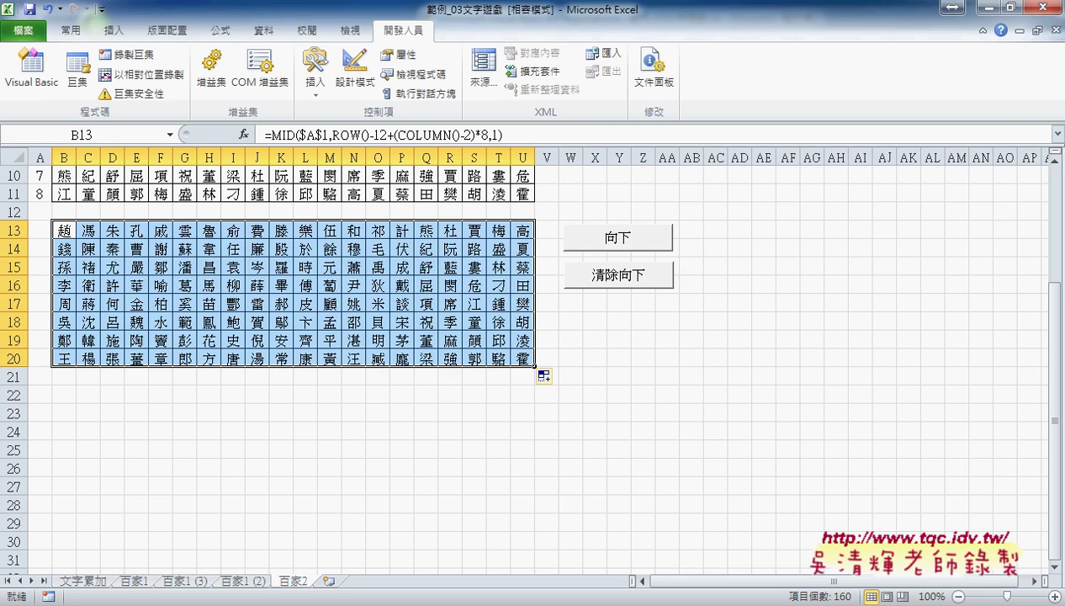
Step: In the Google Docs notes, select the row-wise formula line under 百家姓向右函數
key(alt+Tab)
scroll(327, 420, up, 2)
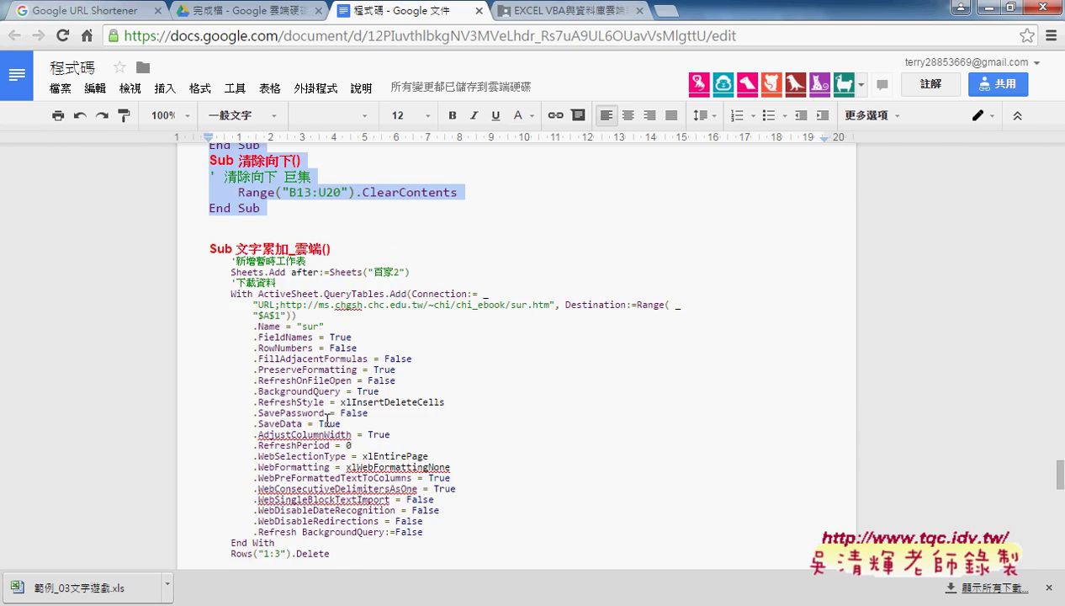
scroll(327, 420, up, 3)
scroll(328, 420, up, 3)
scroll(327, 419, up, 4)
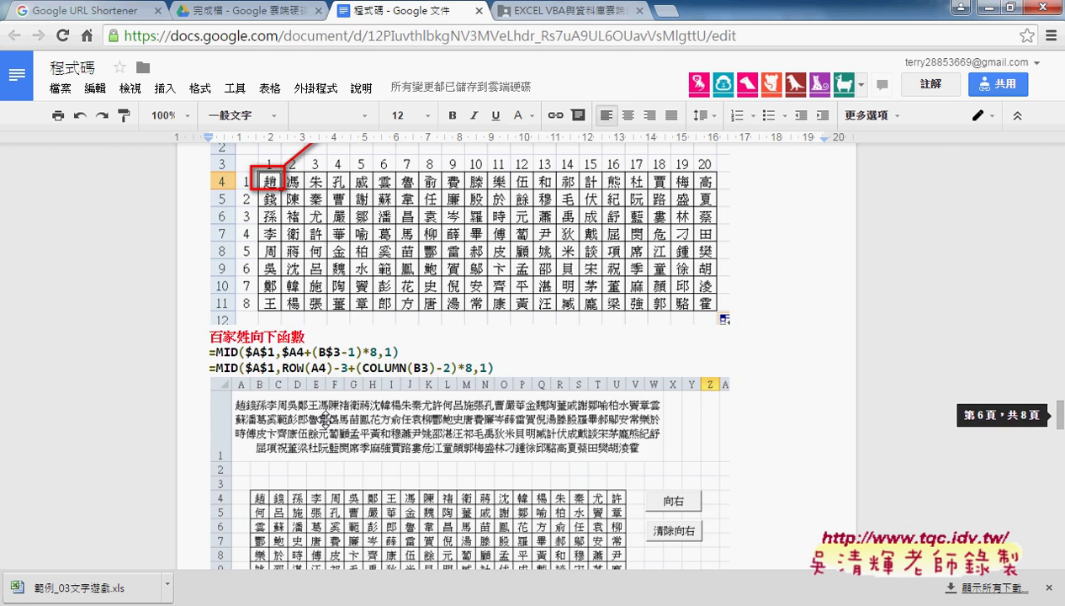
scroll(328, 420, up, 3)
scroll(327, 420, up, 2)
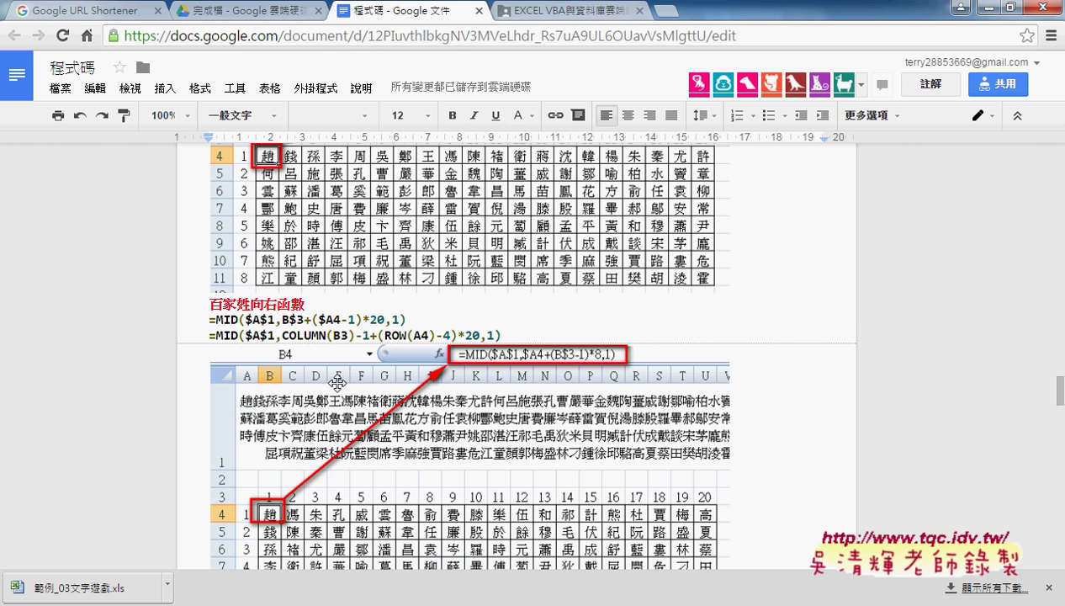
click(475, 327)
drag(526, 334, 196, 328)
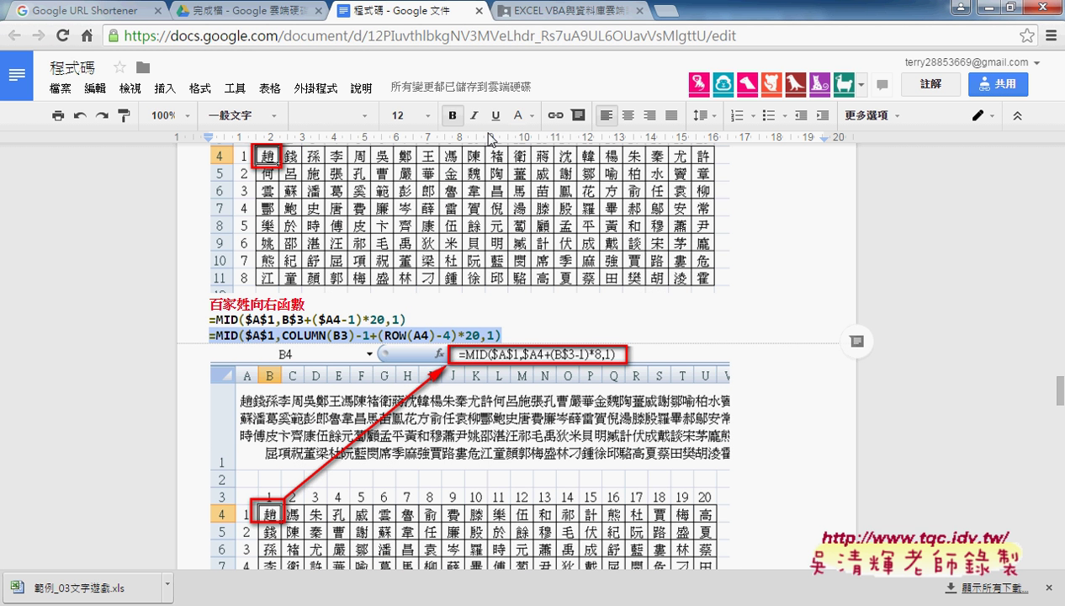
Step: Set the selected formula to size 14 and give it a yellow highlight
click(426, 116)
click(405, 256)
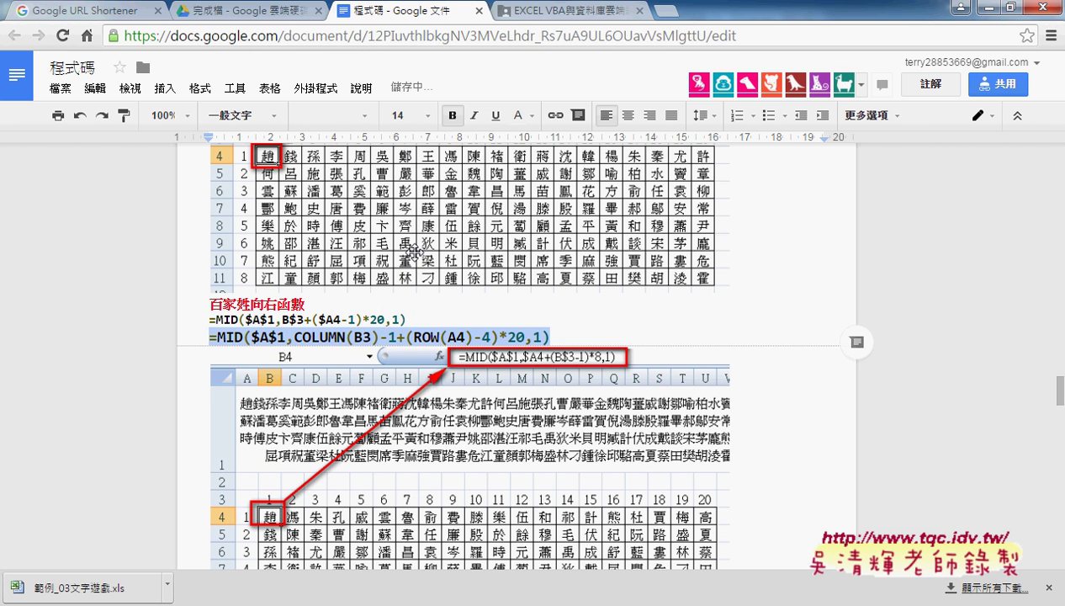
click(530, 123)
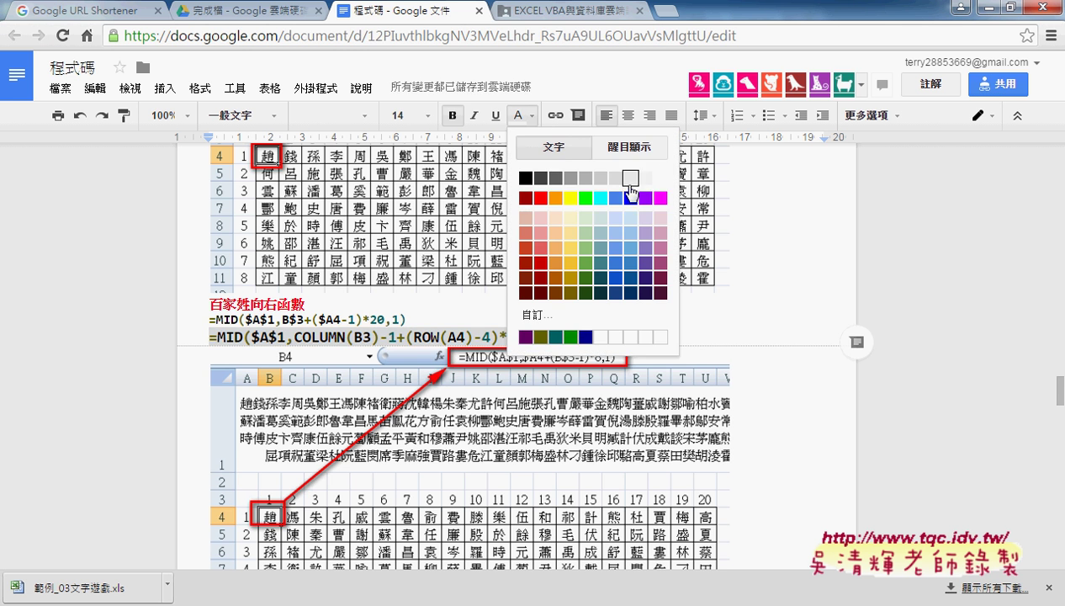
click(631, 148)
click(572, 226)
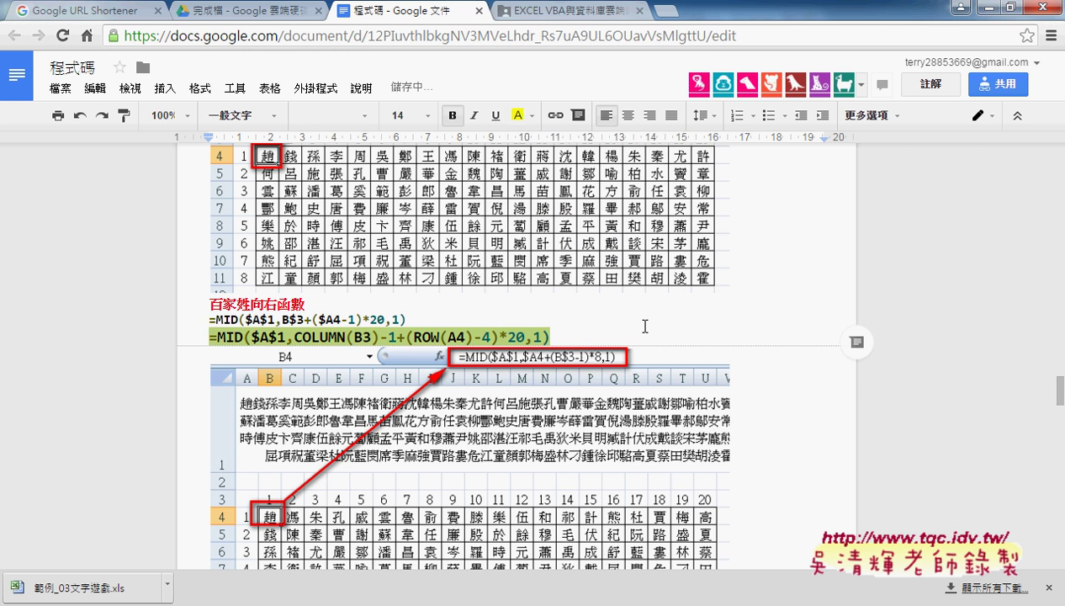
scroll(645, 325, down, 4)
Step: Make the =MID($A$1,ROW(A4)-3+(COLUMN(B3)-2)*8,1) line size 14 with yellow highlight
drag(497, 370, 188, 367)
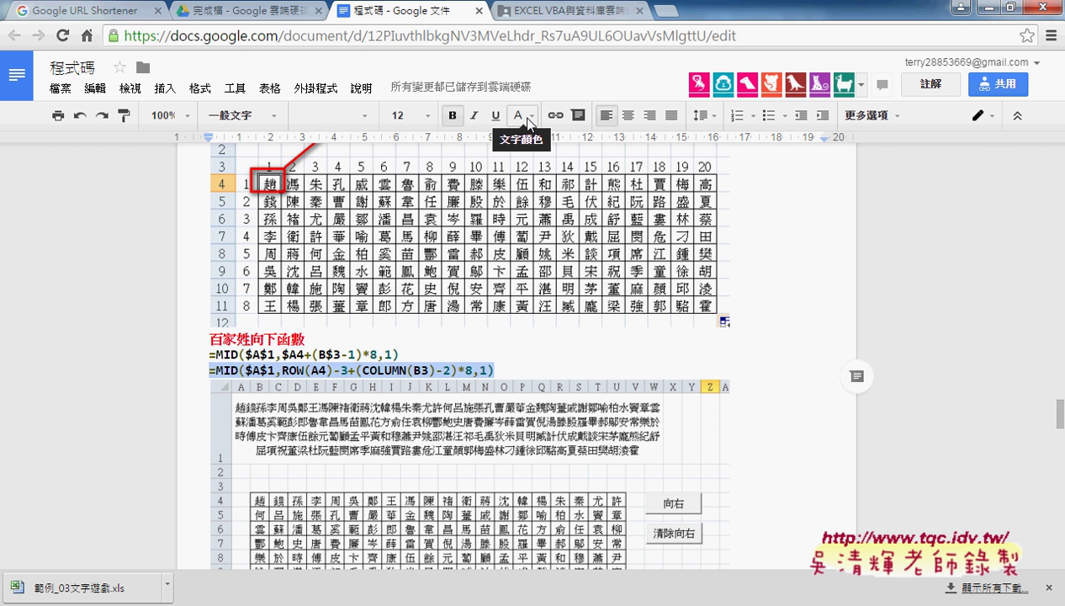
click(404, 115)
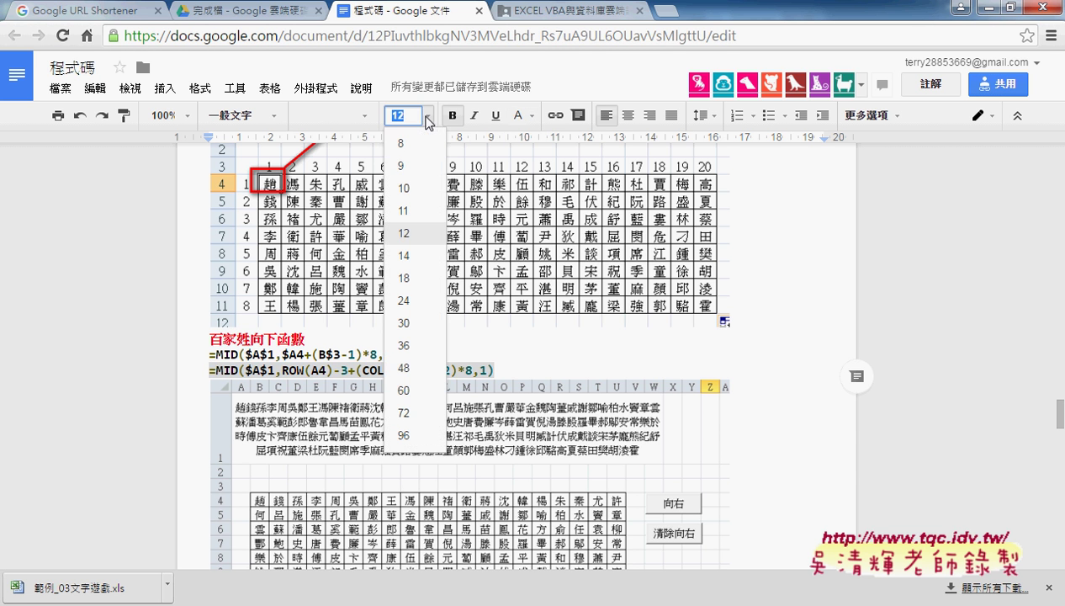
click(405, 259)
click(531, 115)
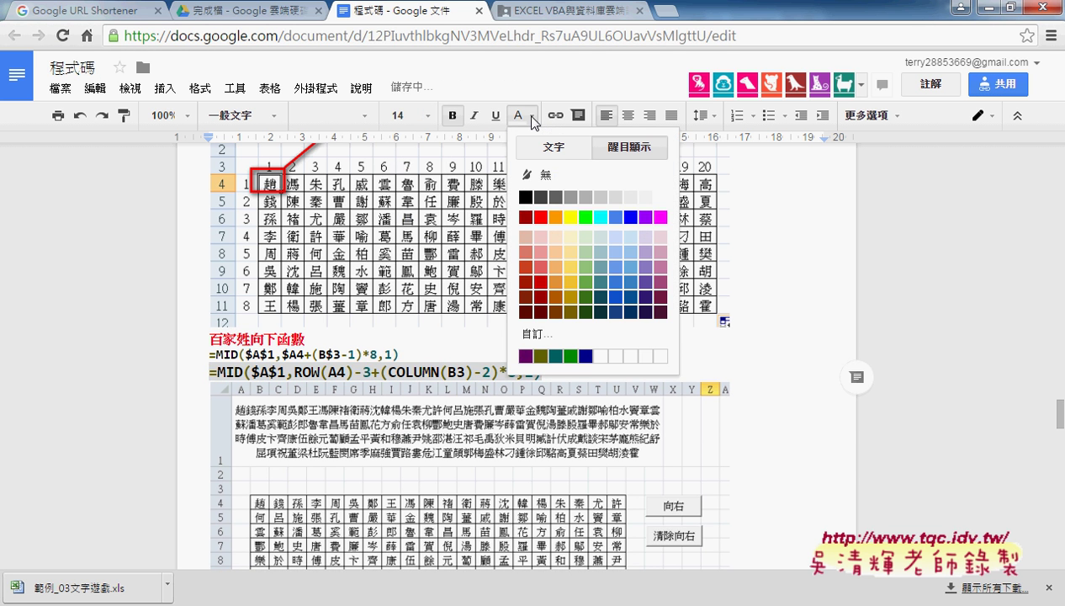
click(571, 217)
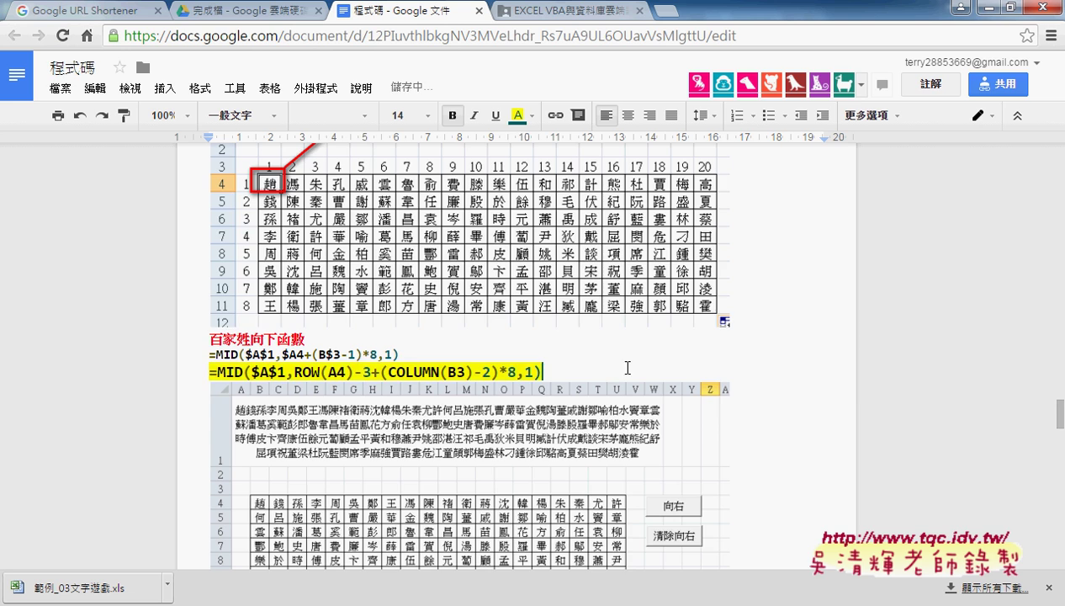